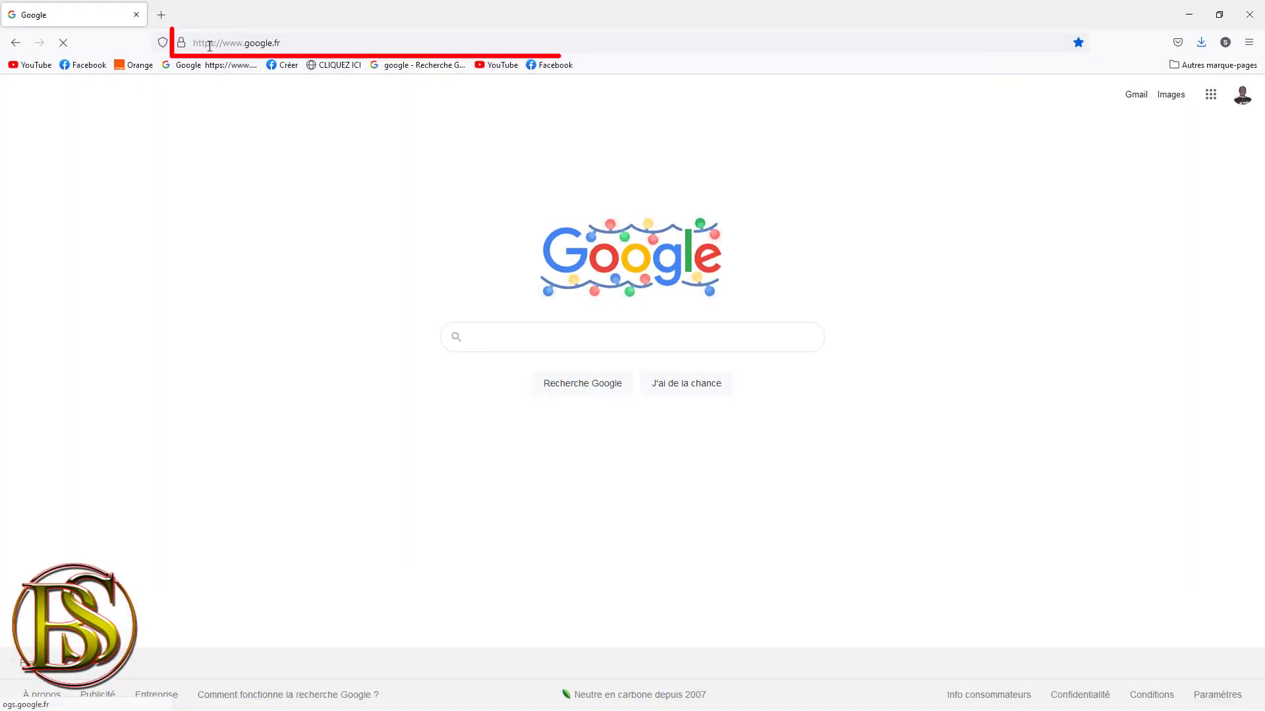
left_click(280, 42)
left_click(284, 42)
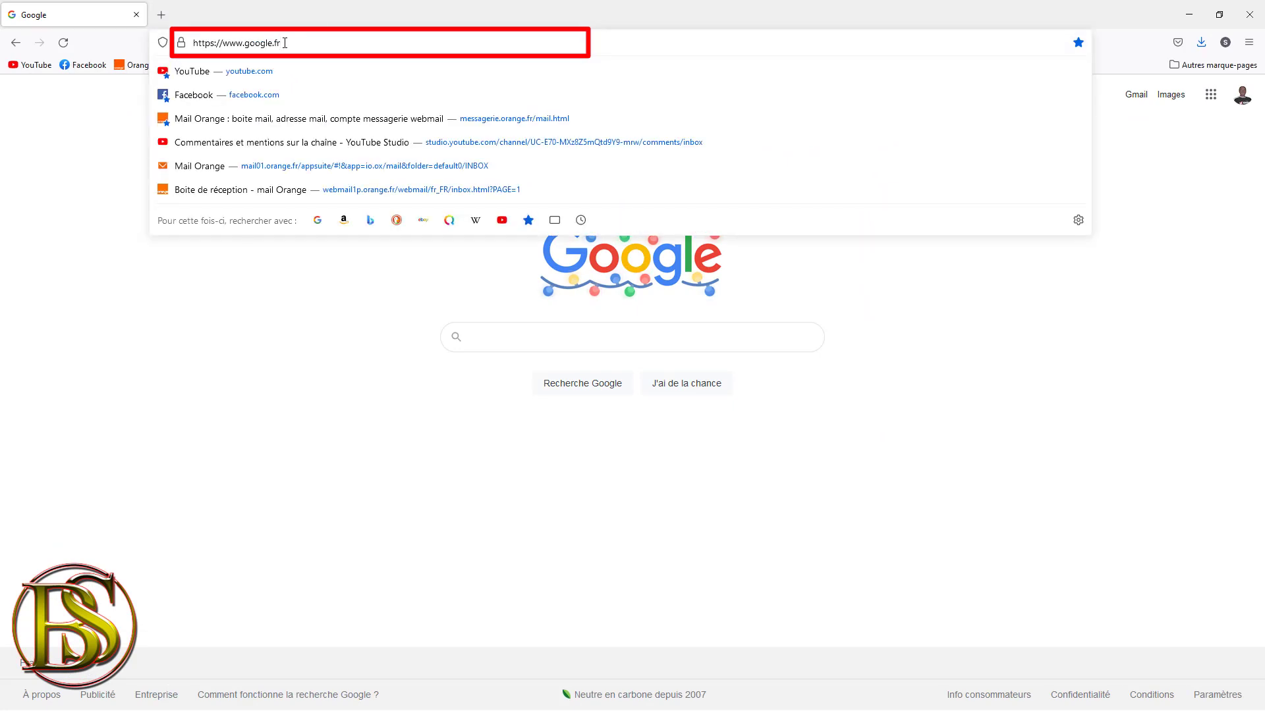
key("BackSpace")
key("BackSpace")
key("BackSpace")
key("BackSpace")
key("BackSpace")
key("BackSpace")
key("BackSpace")
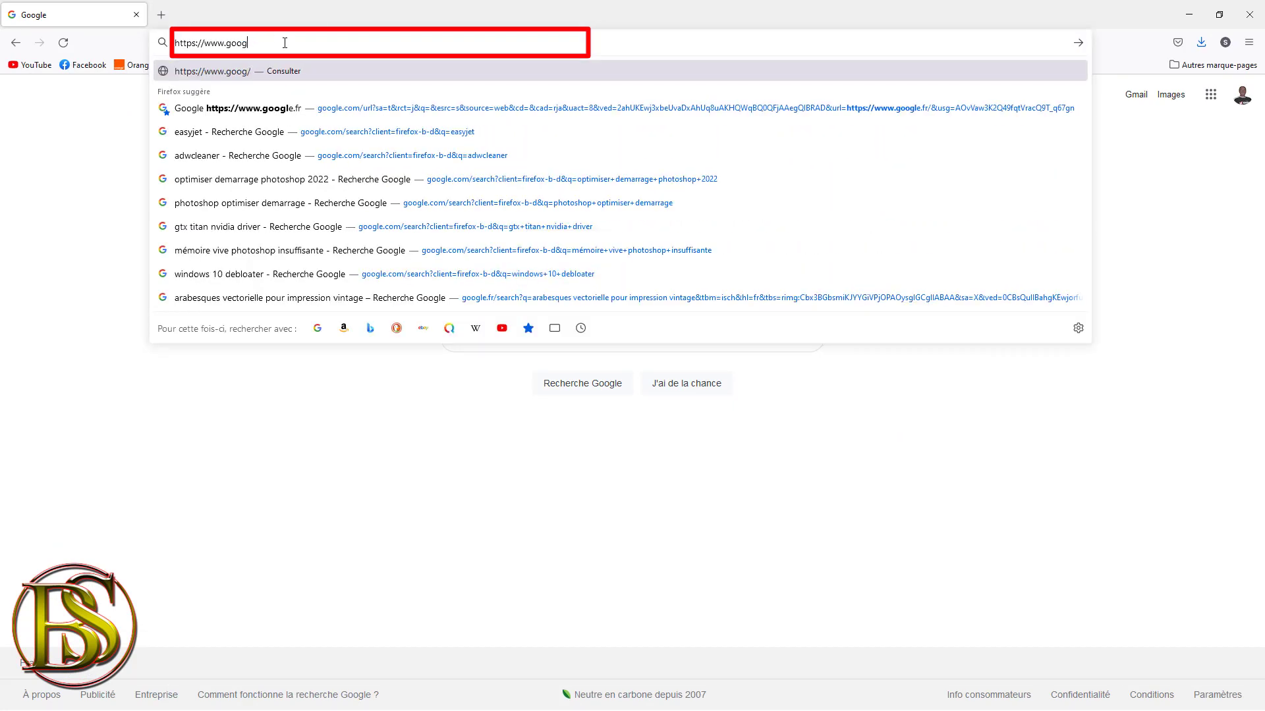
key("BackSpace")
key("BackSpace")
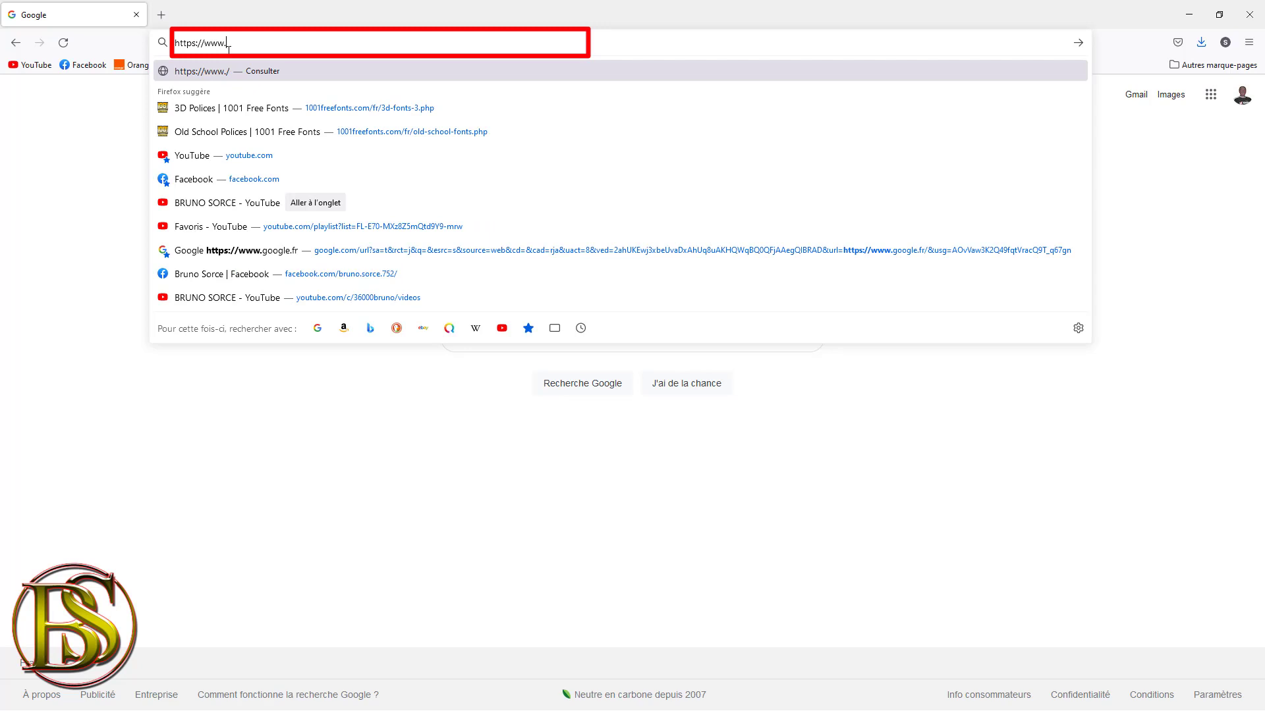
type("100")
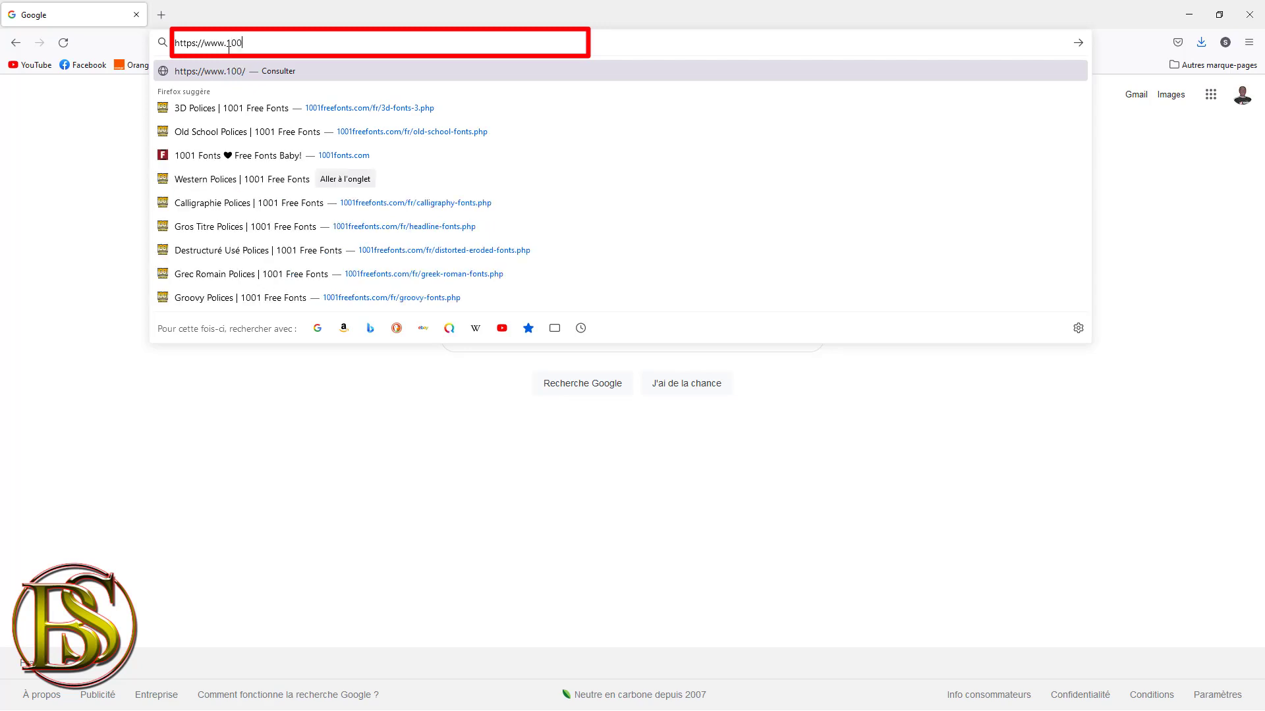
type("1free")
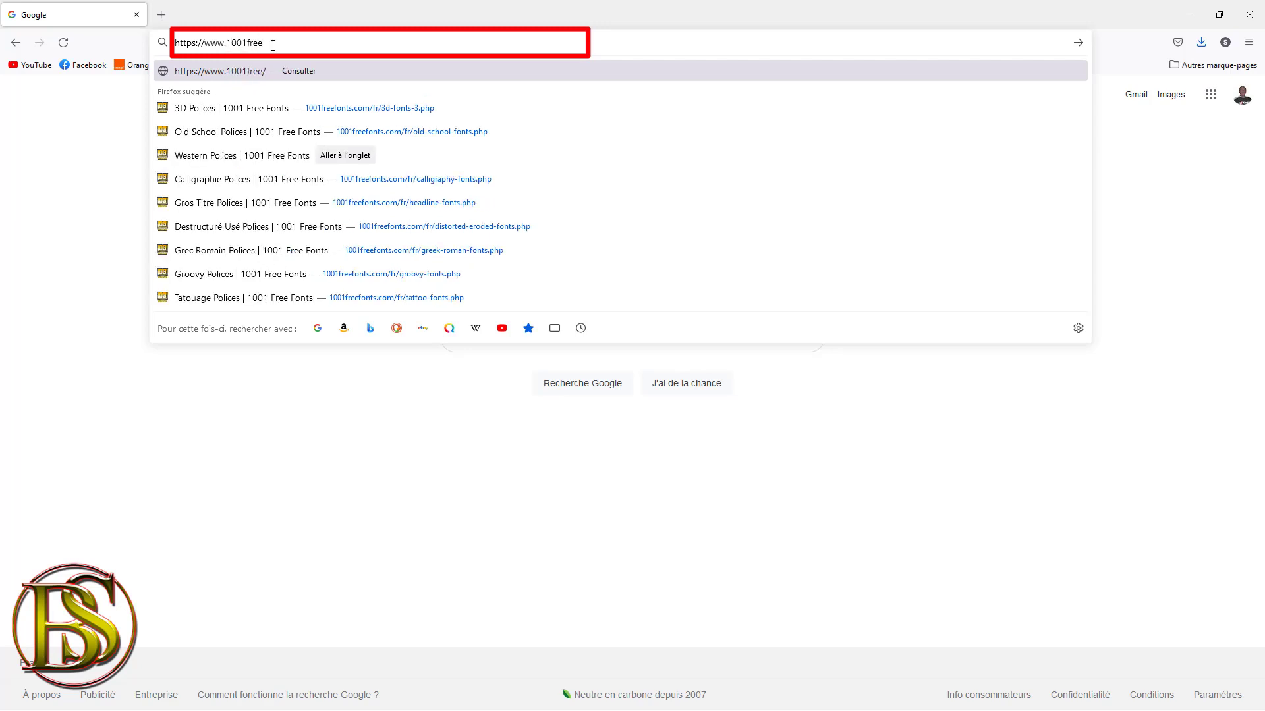
type("fon")
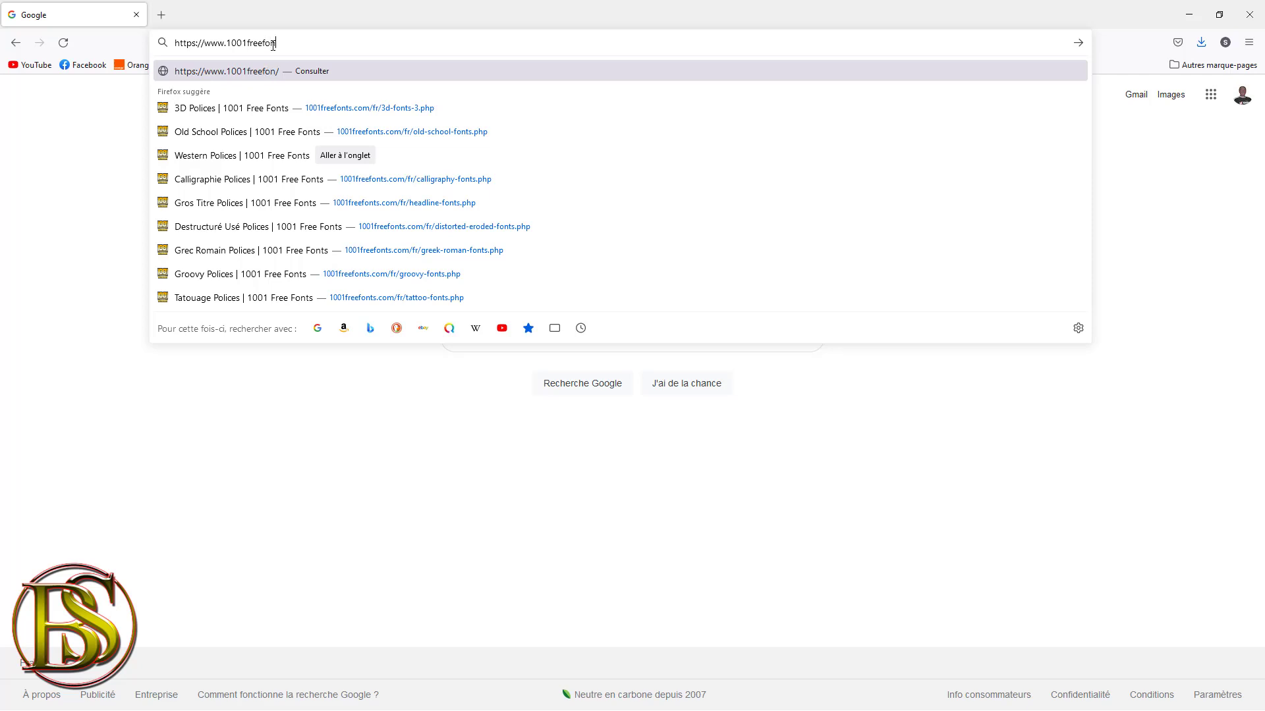
type("ts")
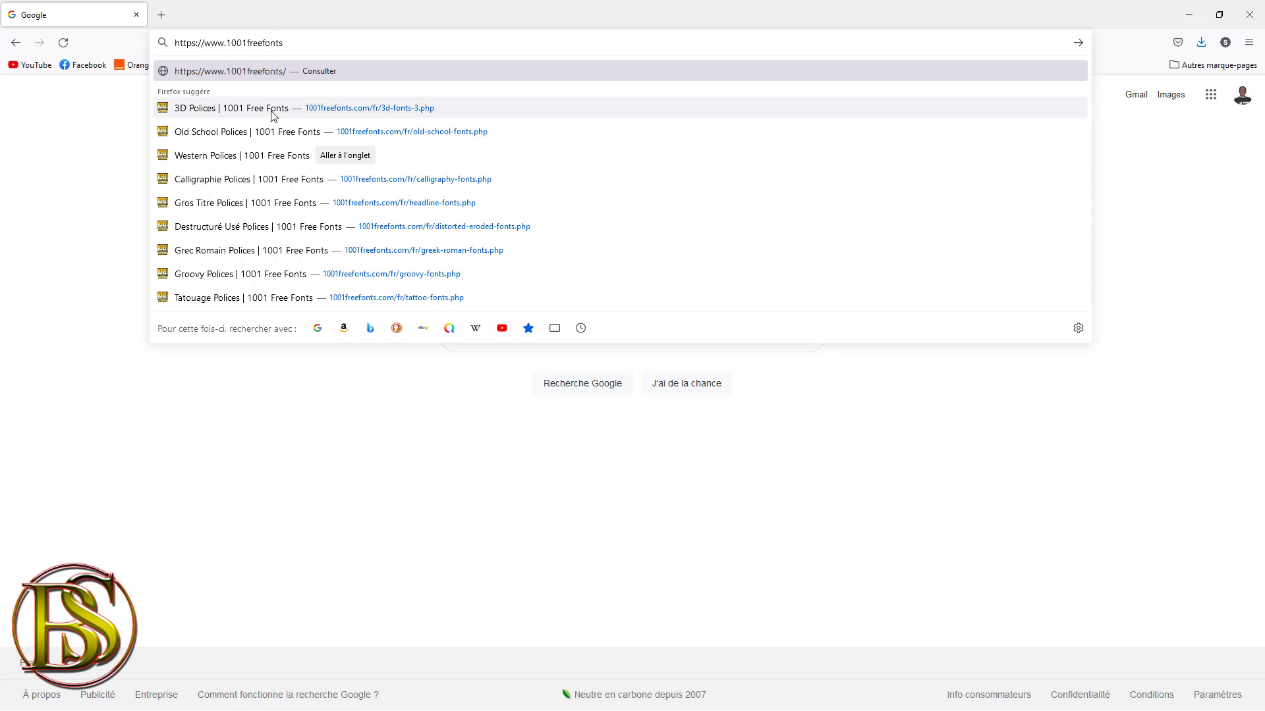
left_click(376, 110)
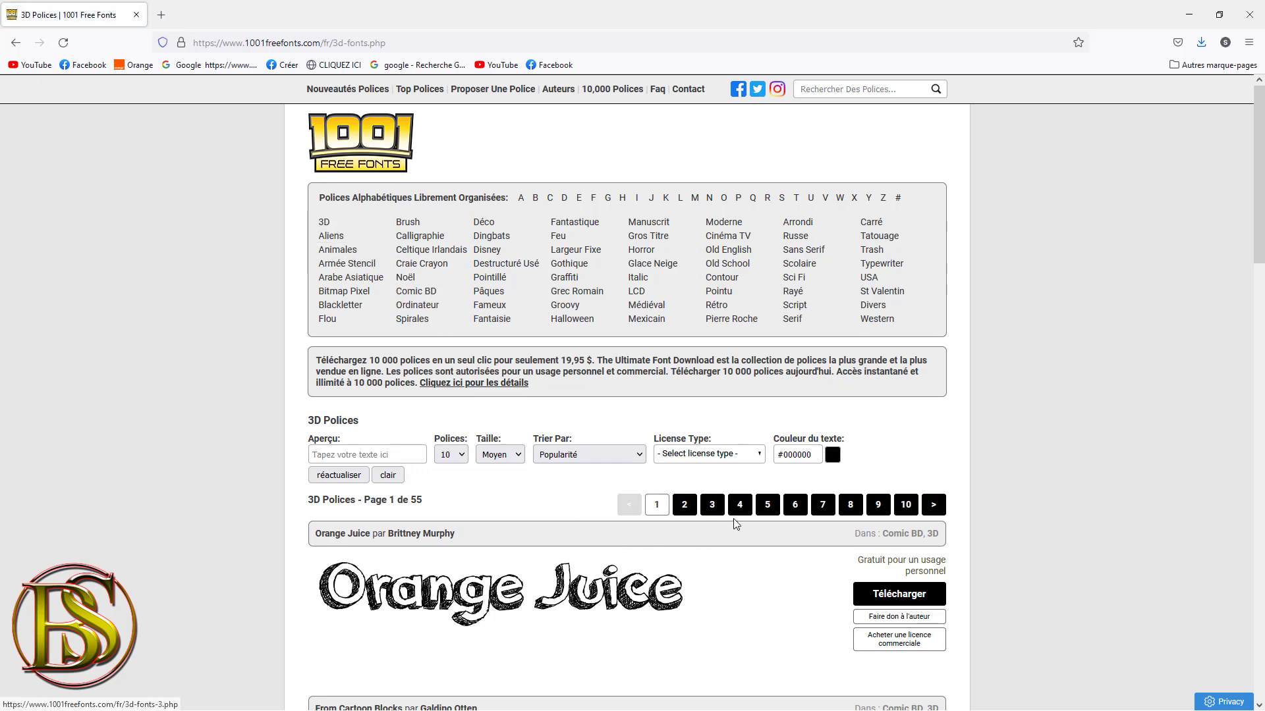
Step: Browse the 3D font listings, paging ahead five pages at a time from page 10 to page 35
scroll(705, 471, "down", 9)
scroll(675, 407, "down", 13)
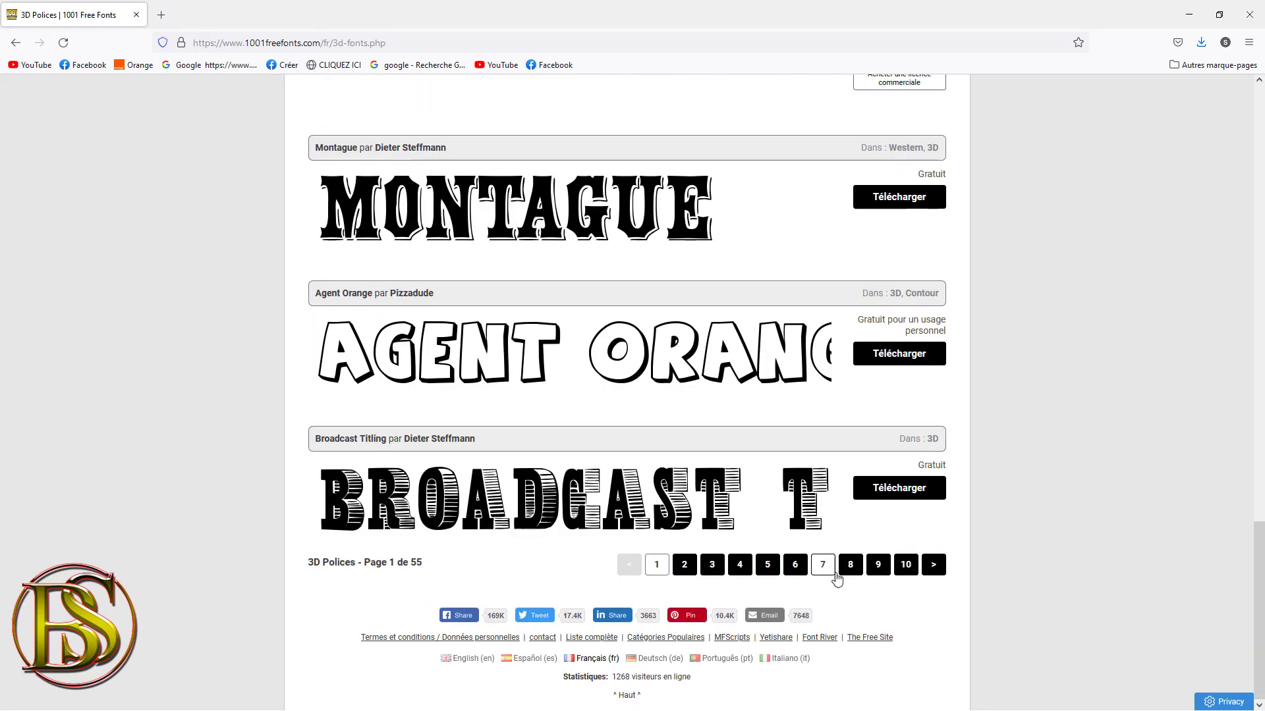
left_click(906, 567)
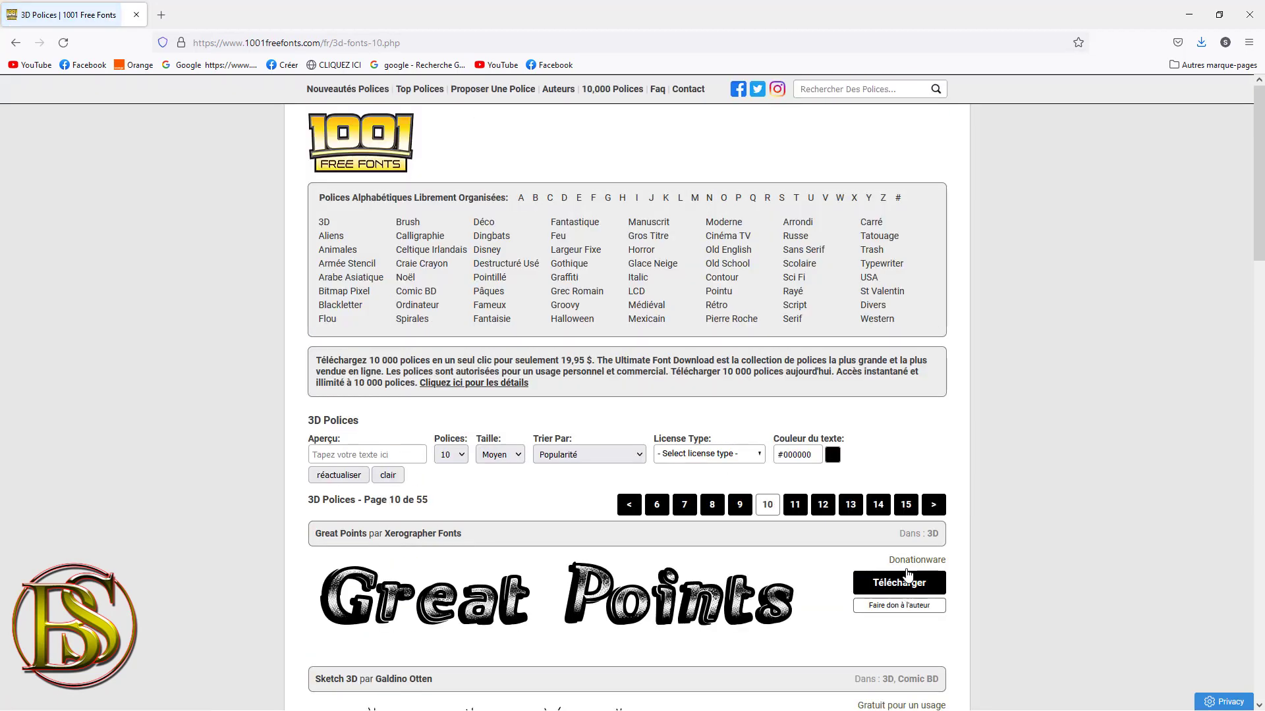
left_click(906, 507)
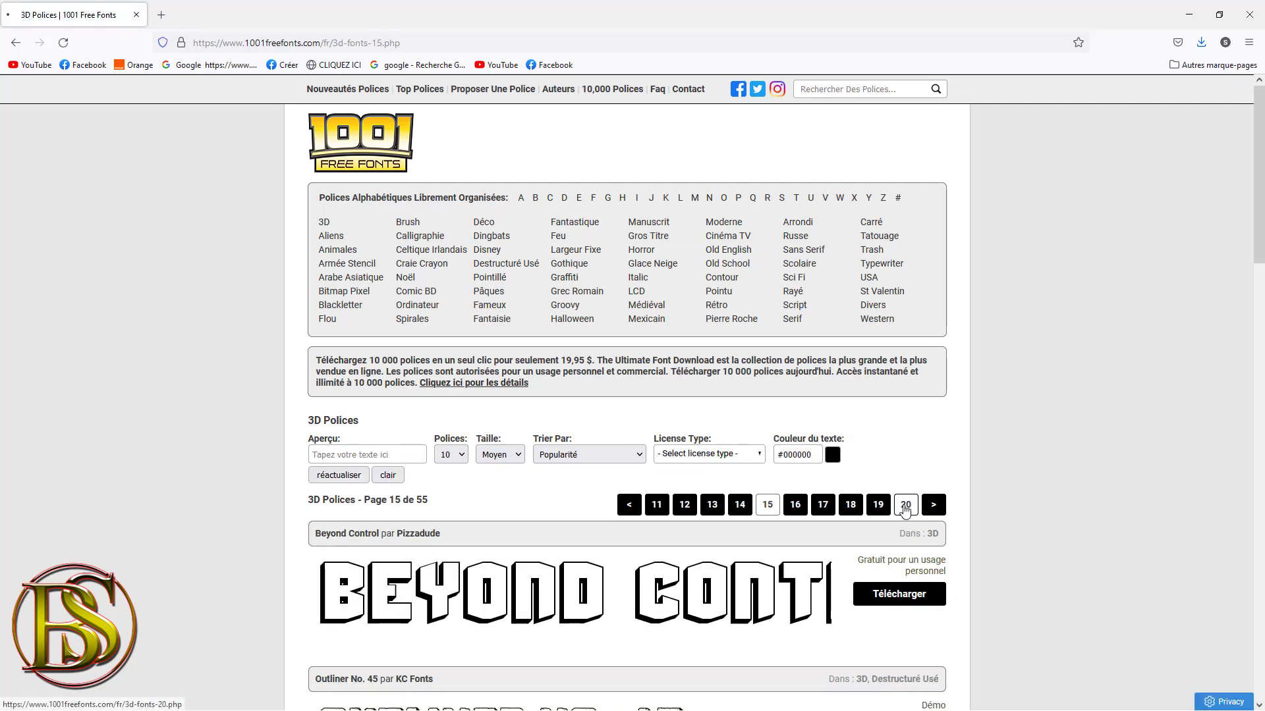
left_click(907, 506)
left_click(907, 504)
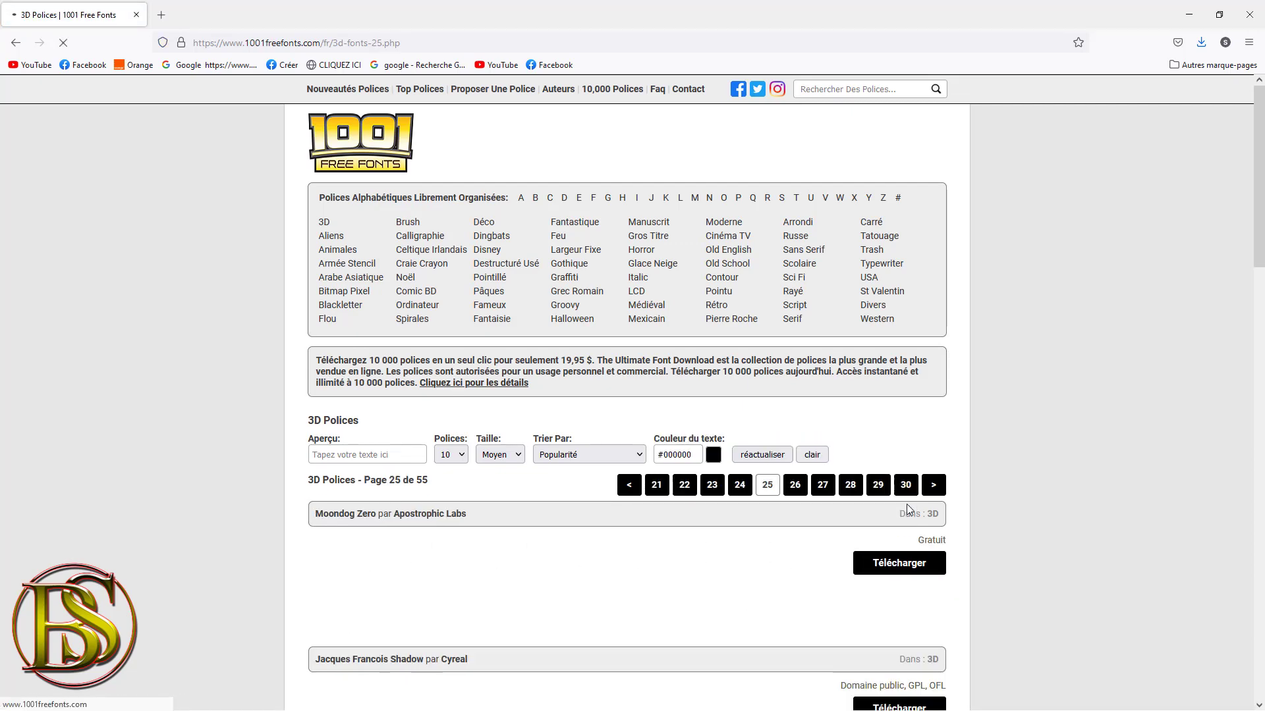
left_click(906, 508)
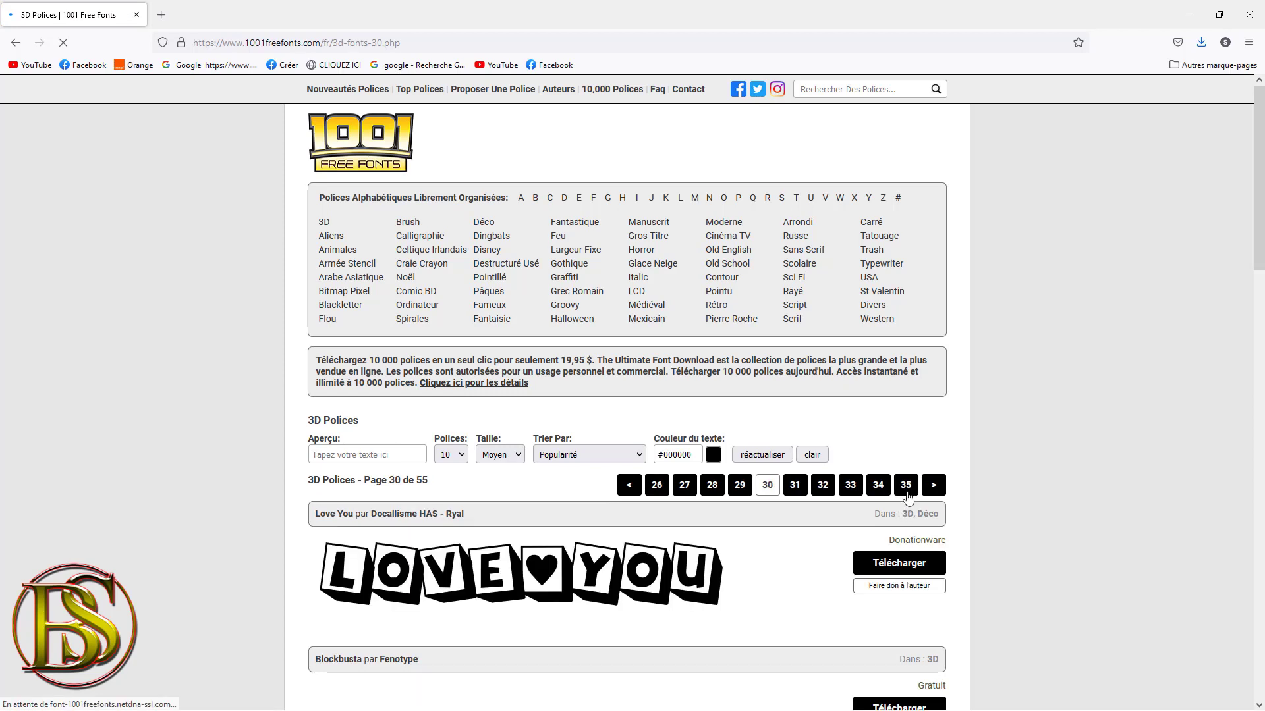
left_click(907, 507)
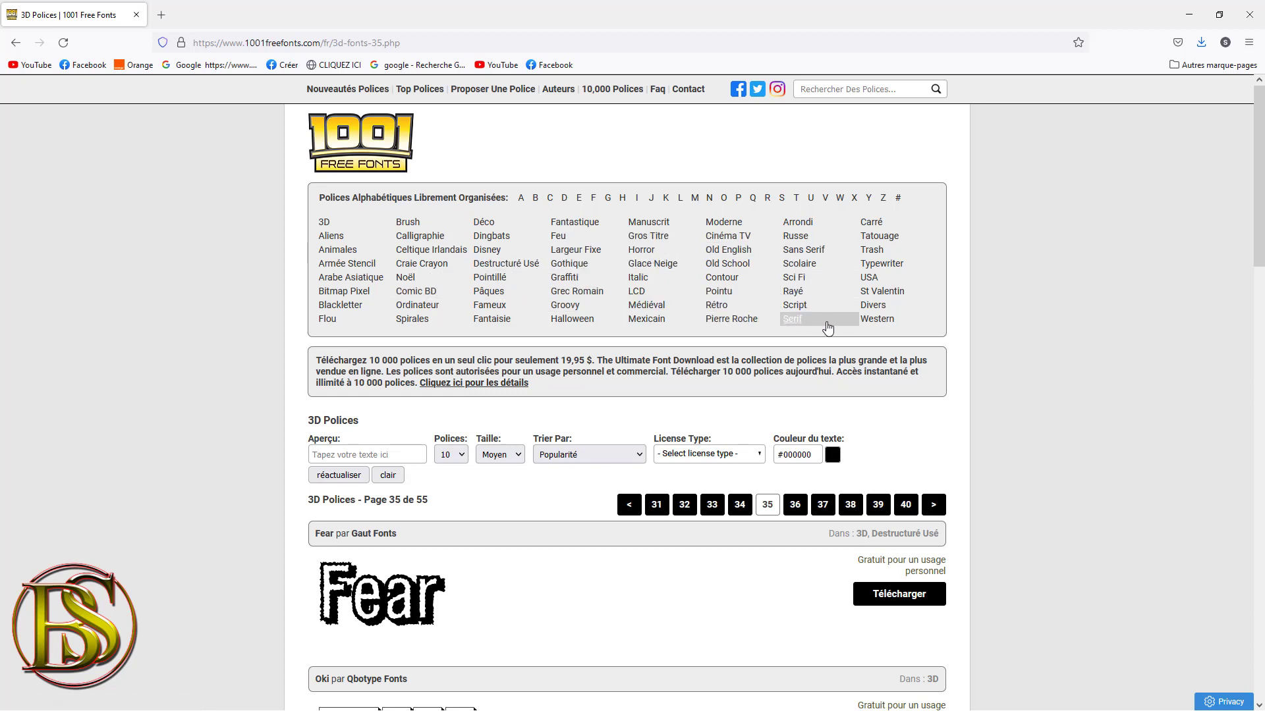
Step: Open the Western font category and download the free Montague font, saving montague.zip to disk
left_click(879, 320)
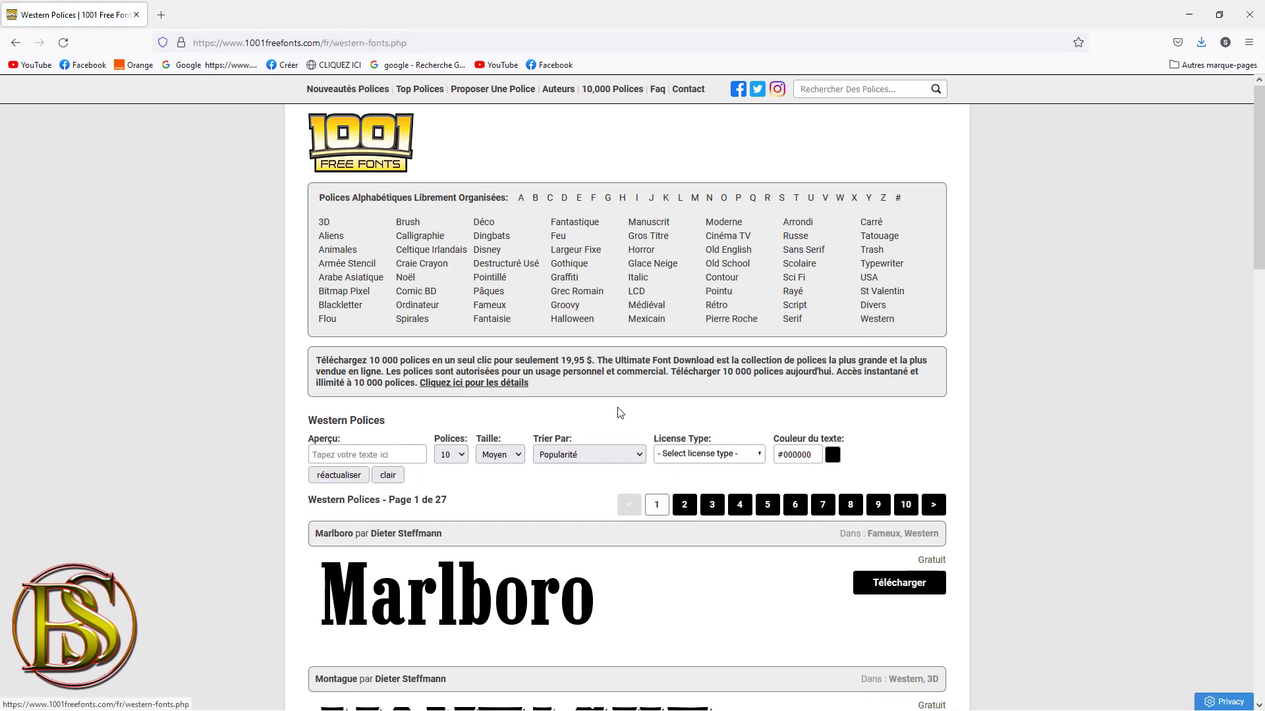
scroll(617, 408, "down", 5)
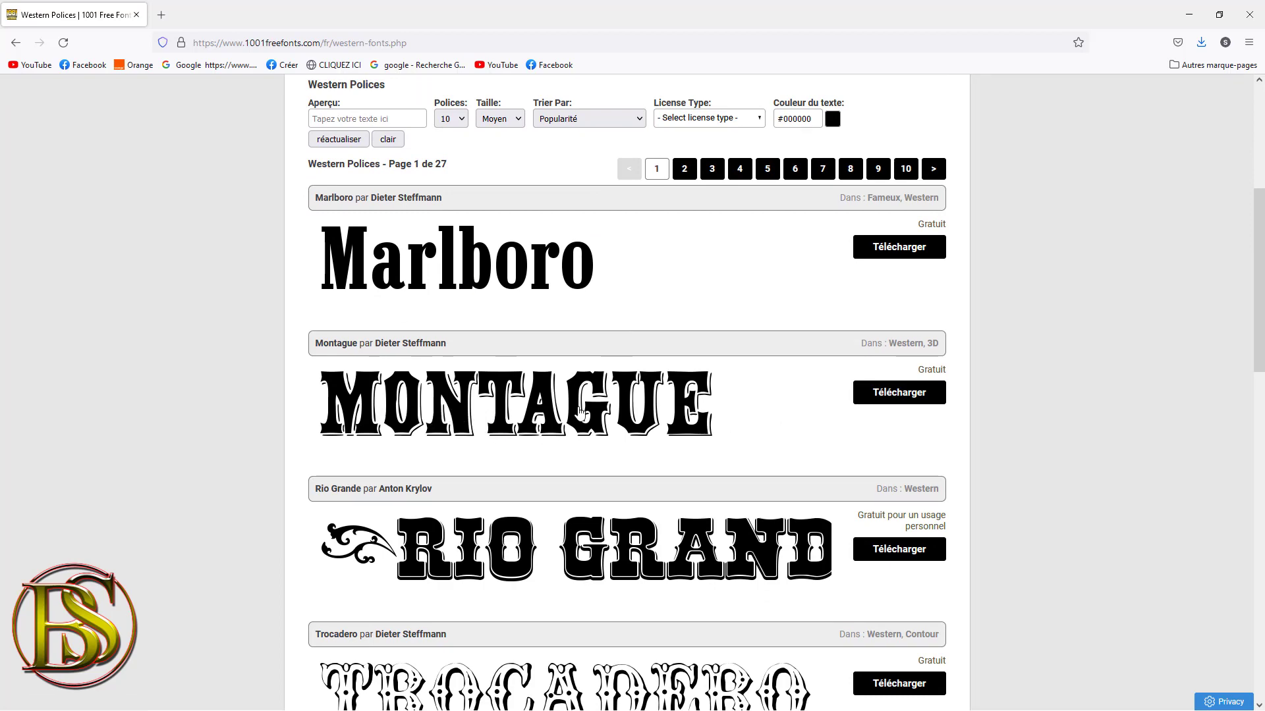
scroll(581, 412, "down", 15)
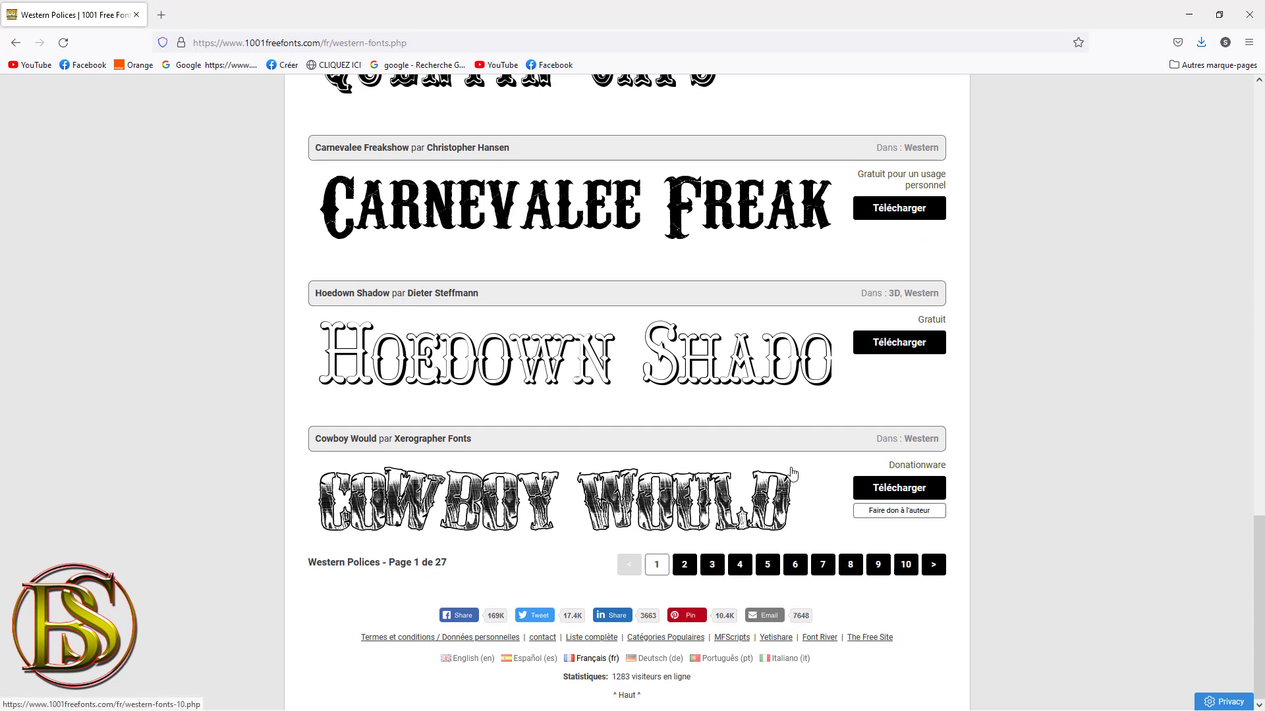
scroll(615, 334, "up", 8)
scroll(615, 334, "up", 7)
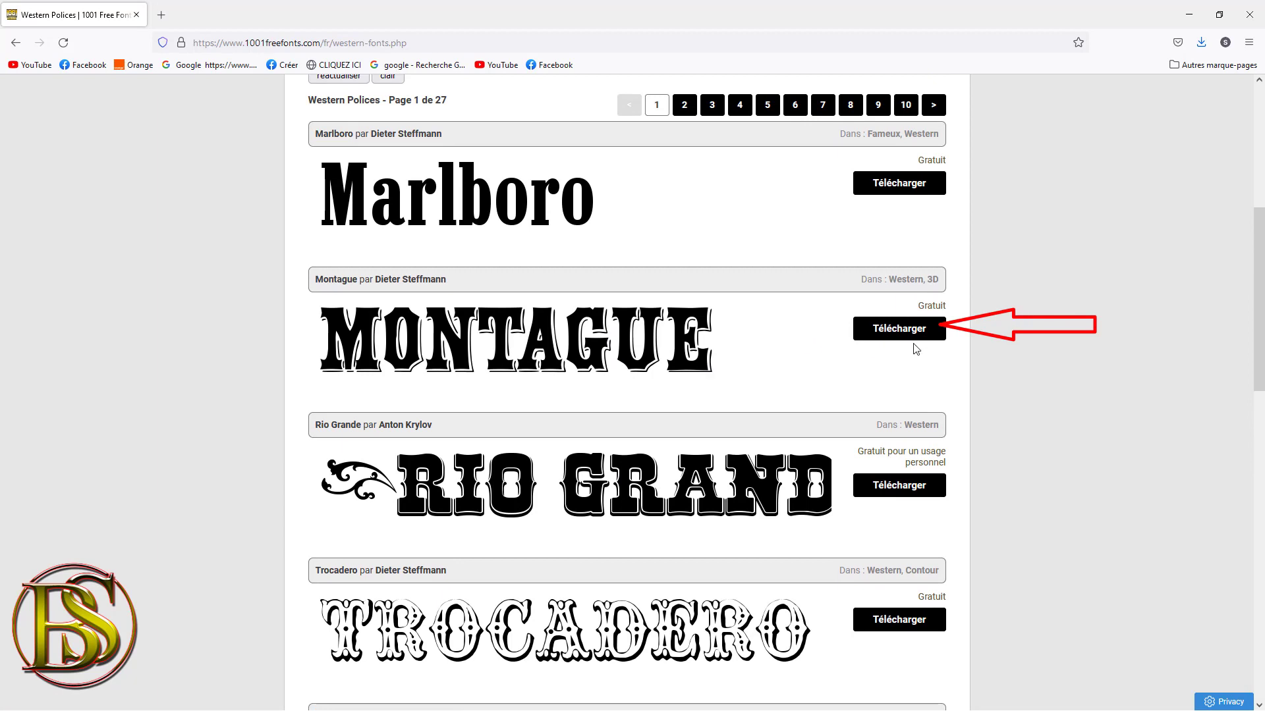
left_click(897, 329)
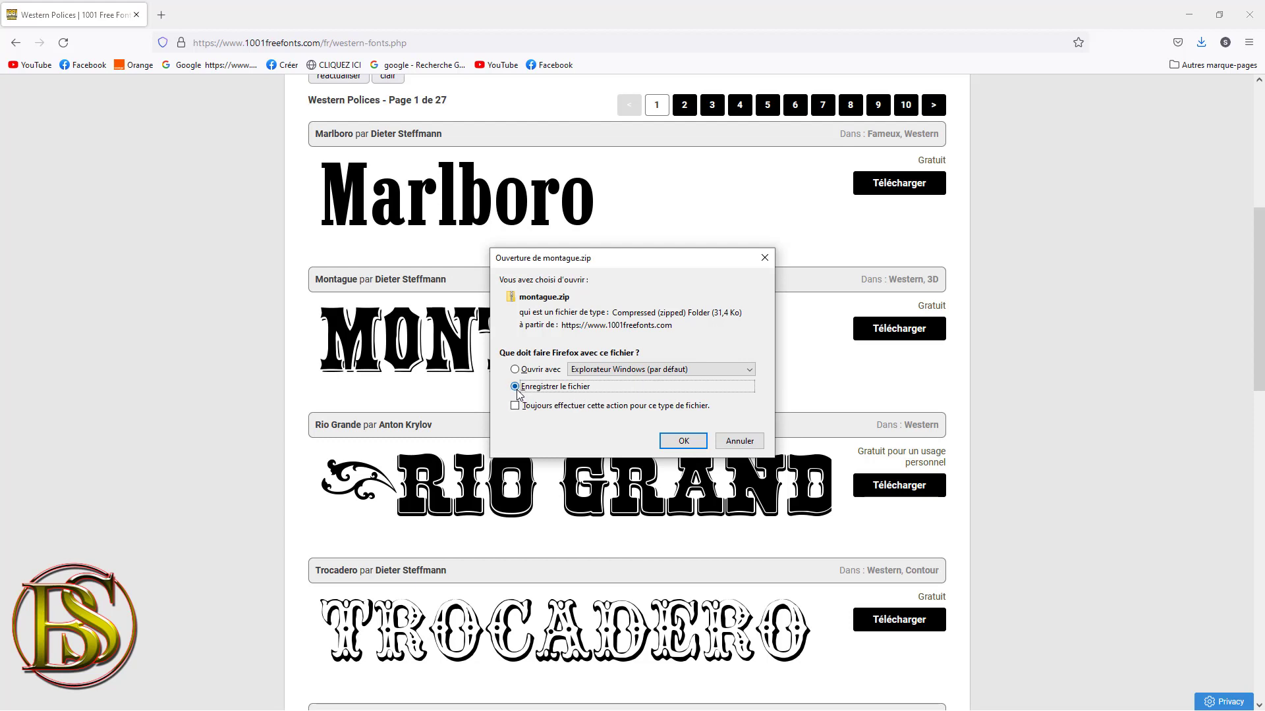
left_click(682, 441)
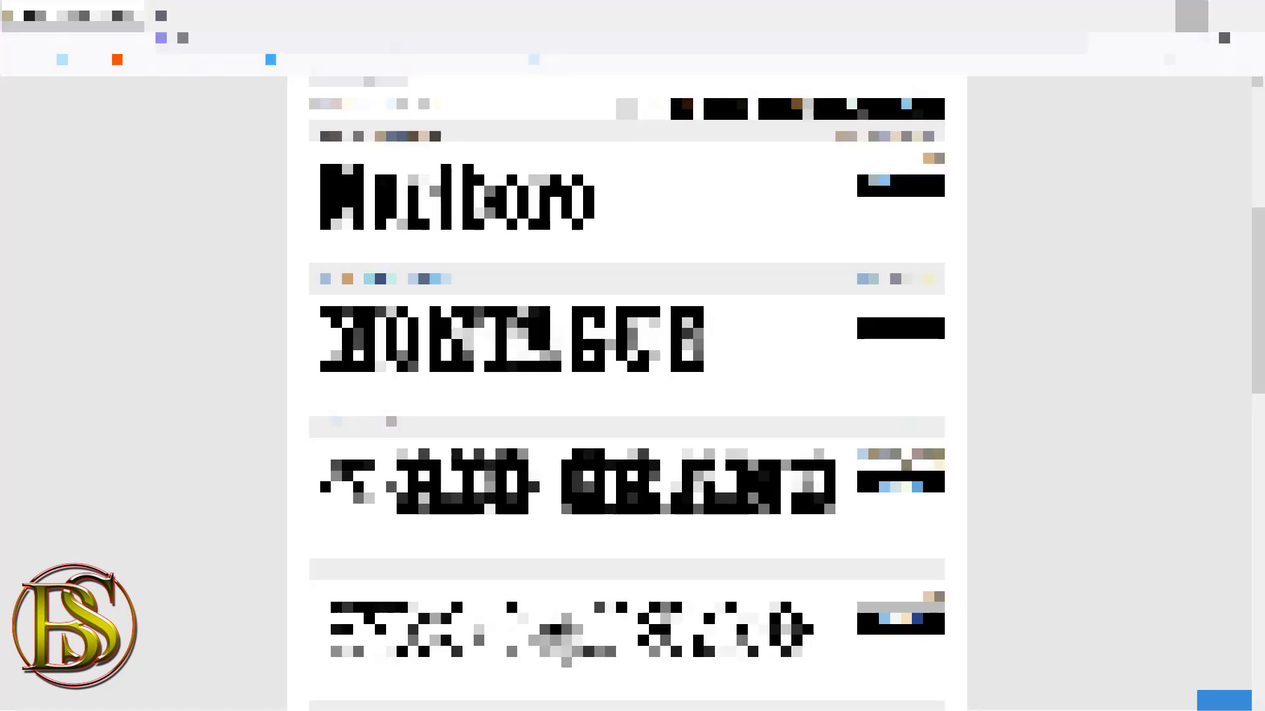
Step: Minimize the browser and open the Téléchargements folder in File Explorer
left_click(1188, 17)
key("super+e")
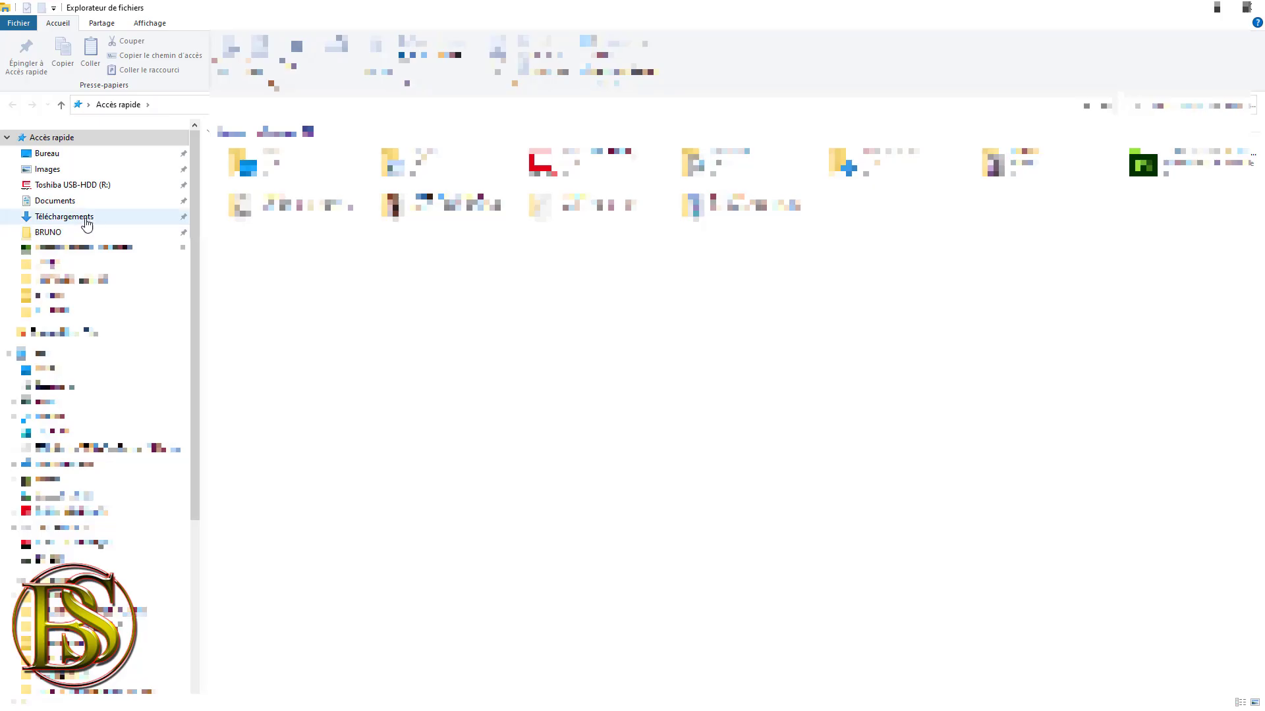
left_click(72, 224)
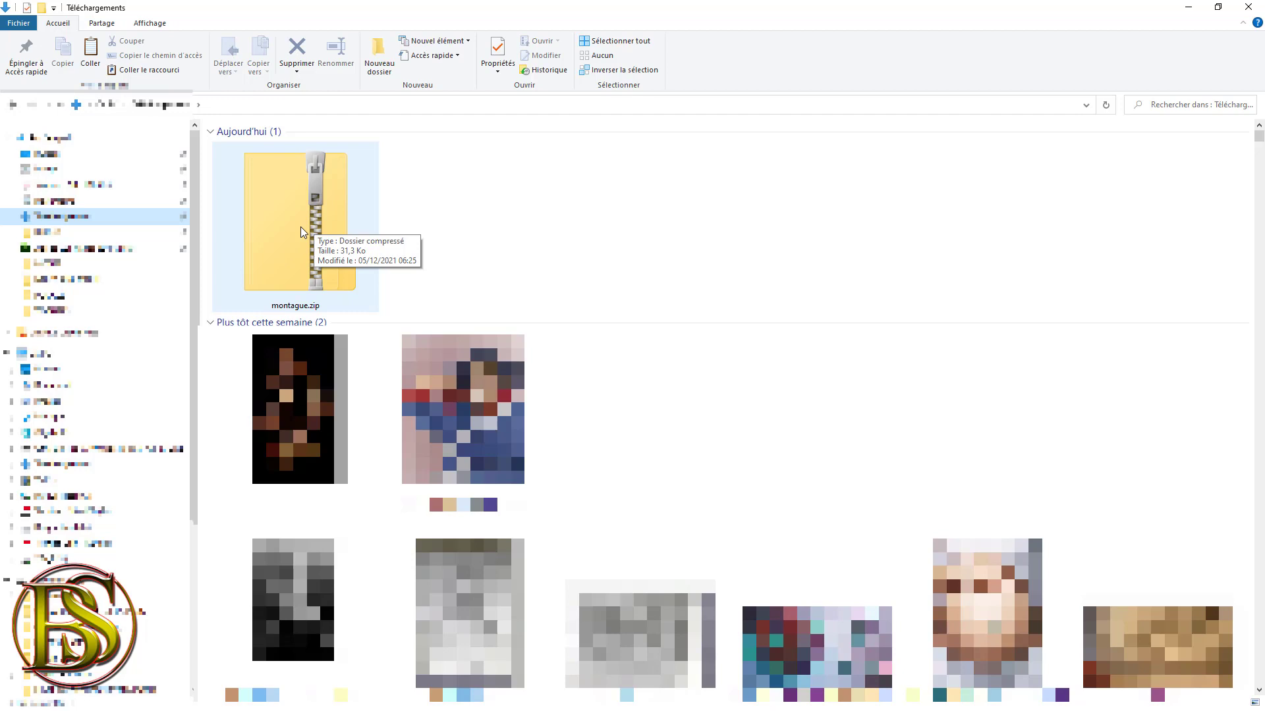
Step: View the collection of font archives in the POLICES folder on the Toshiba USB-HDD (R:) drive
left_click(104, 186)
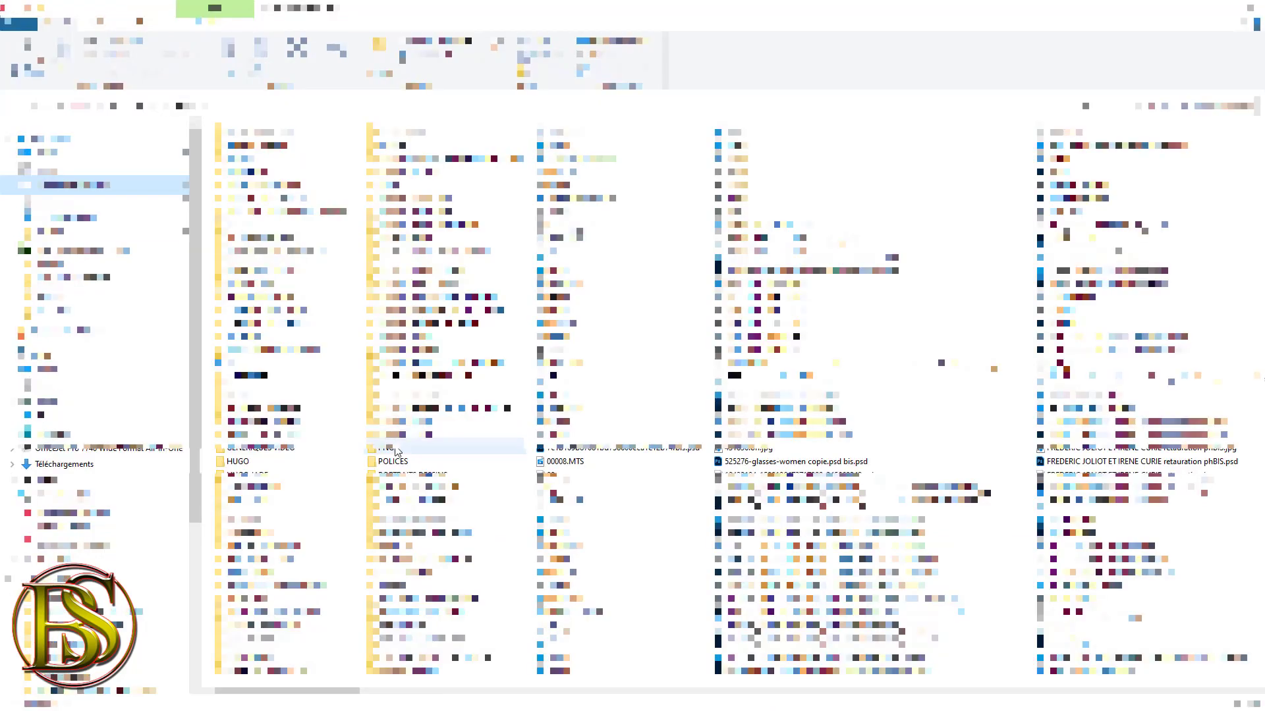
double_click(395, 461)
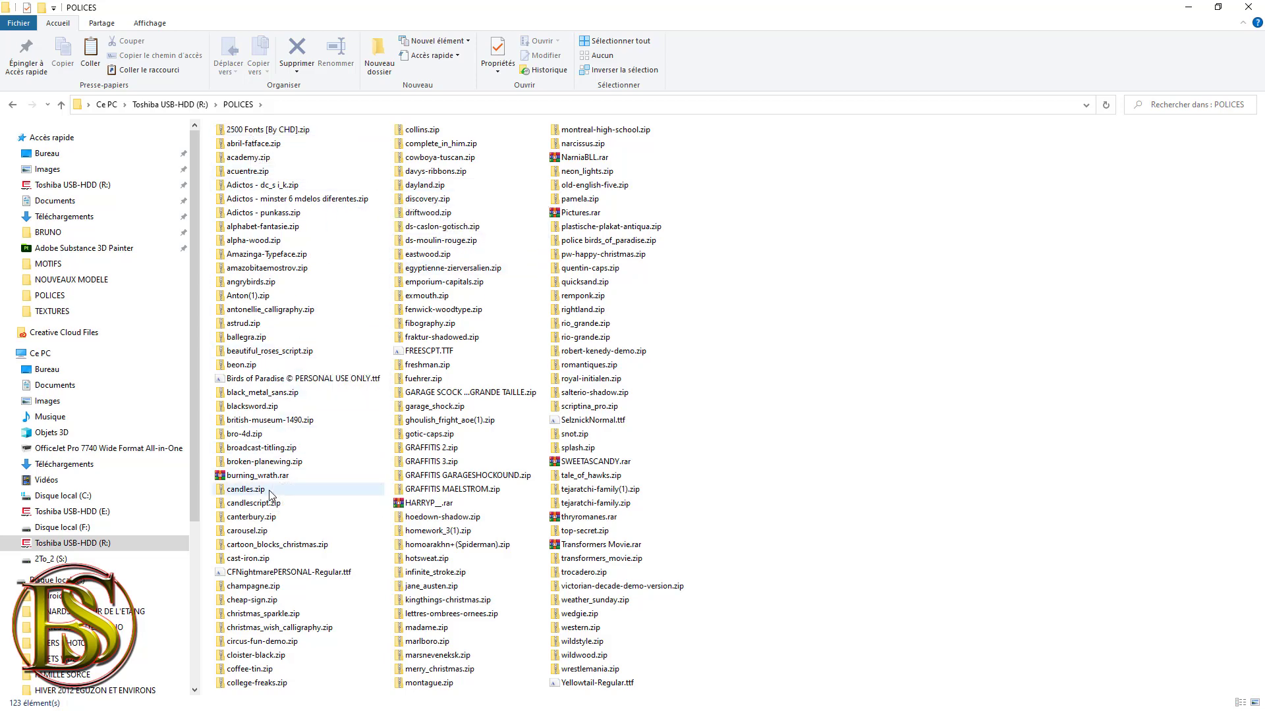
double_click(428, 254)
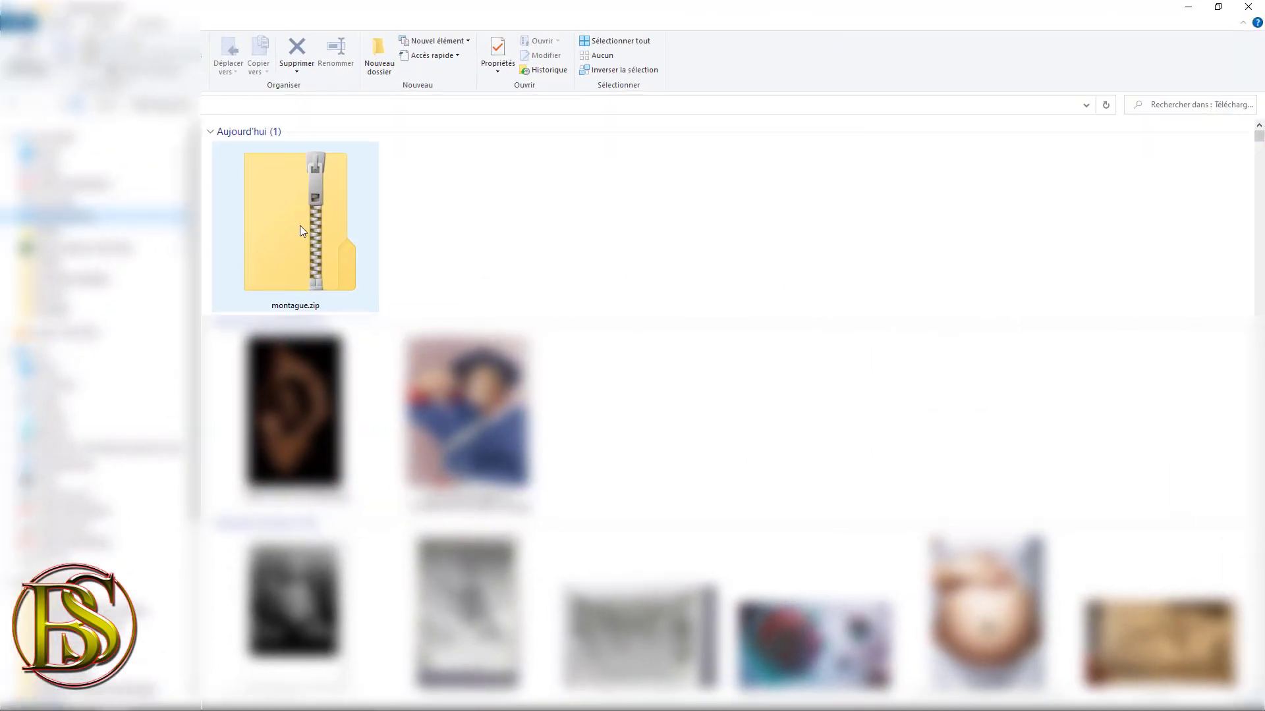
right_click(301, 225)
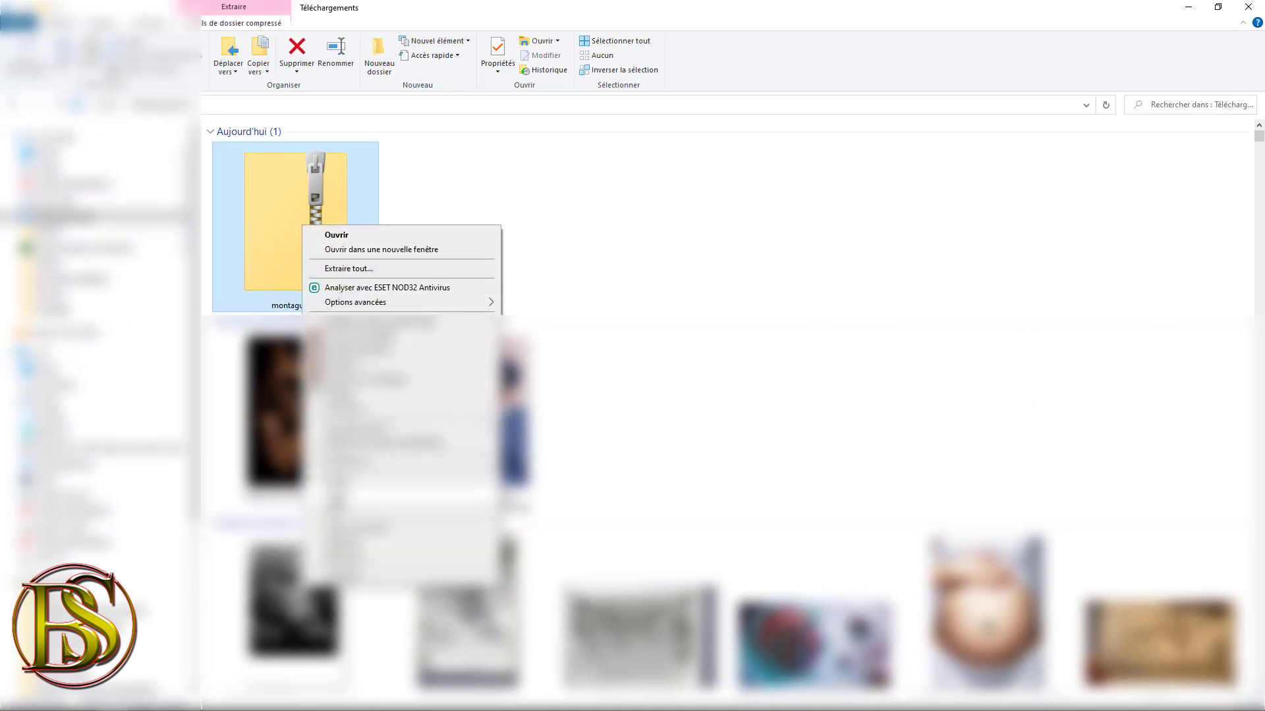
left_click(574, 168)
left_click(574, 169)
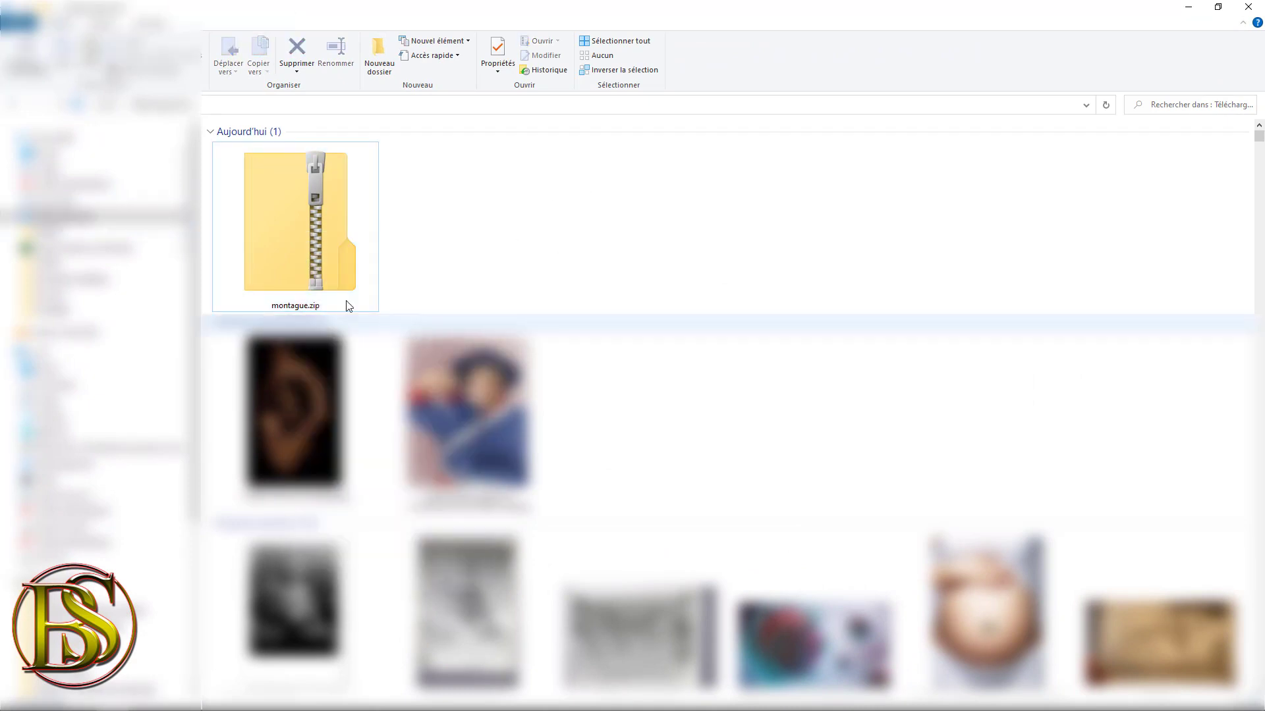
Step: Open montague.zip in the Téléchargements folder and install the Montague.ttf font, minimizing its preview
double_click(299, 227)
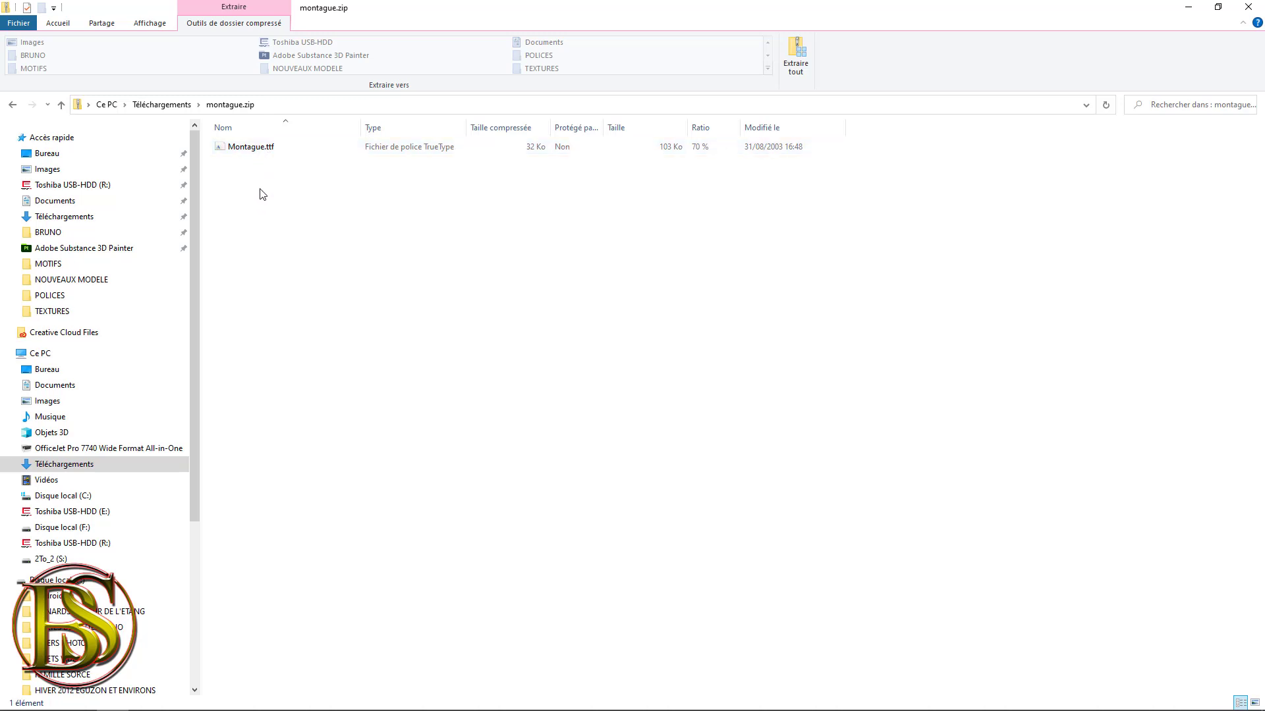
double_click(247, 148)
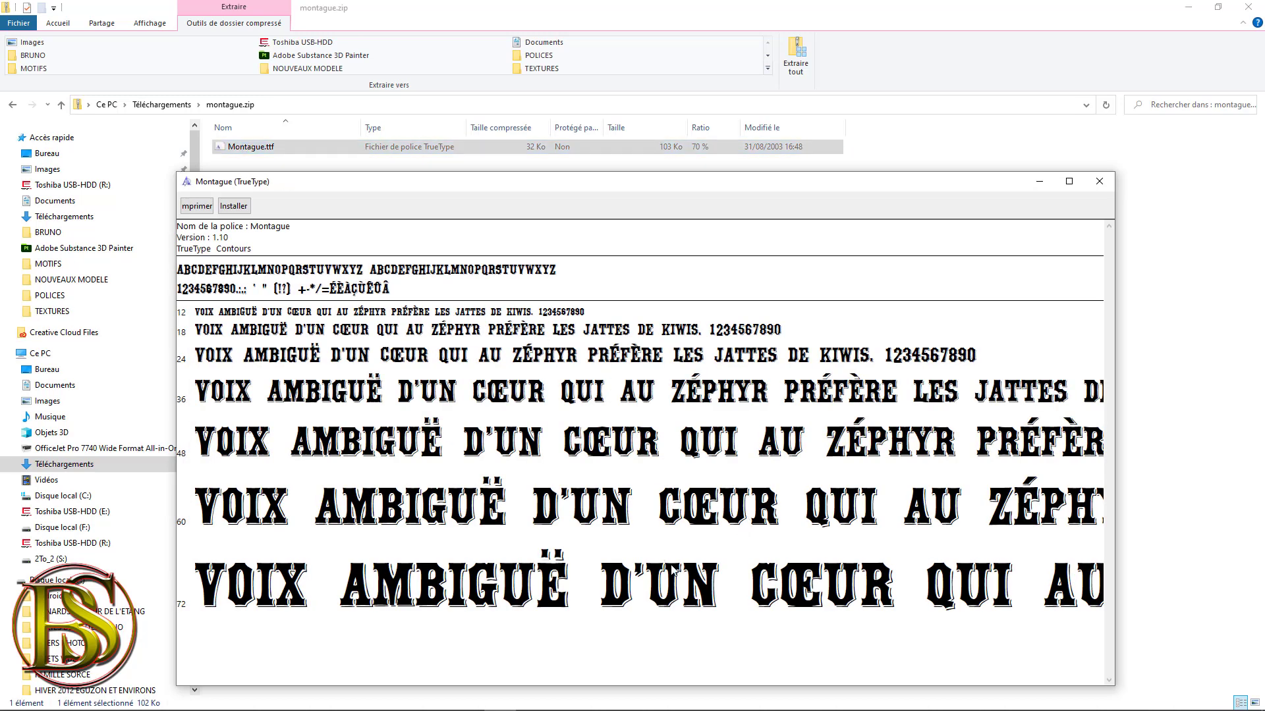
left_click(234, 207)
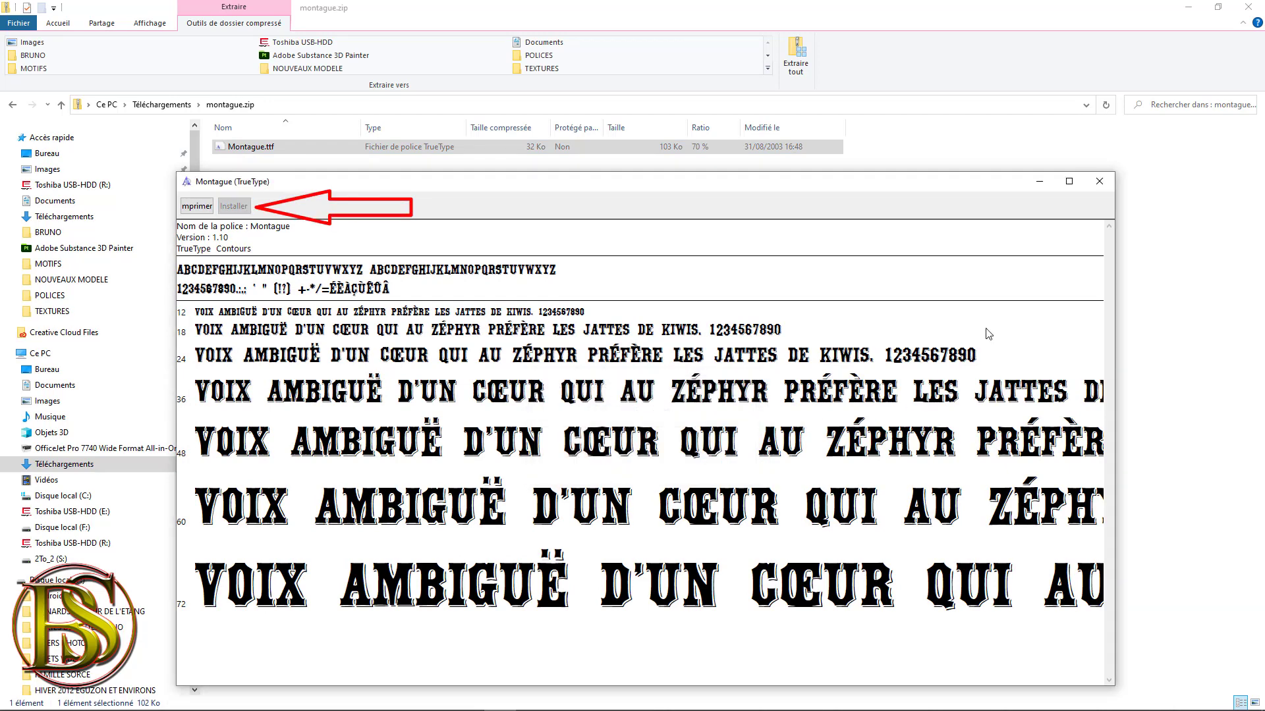
left_click(1040, 181)
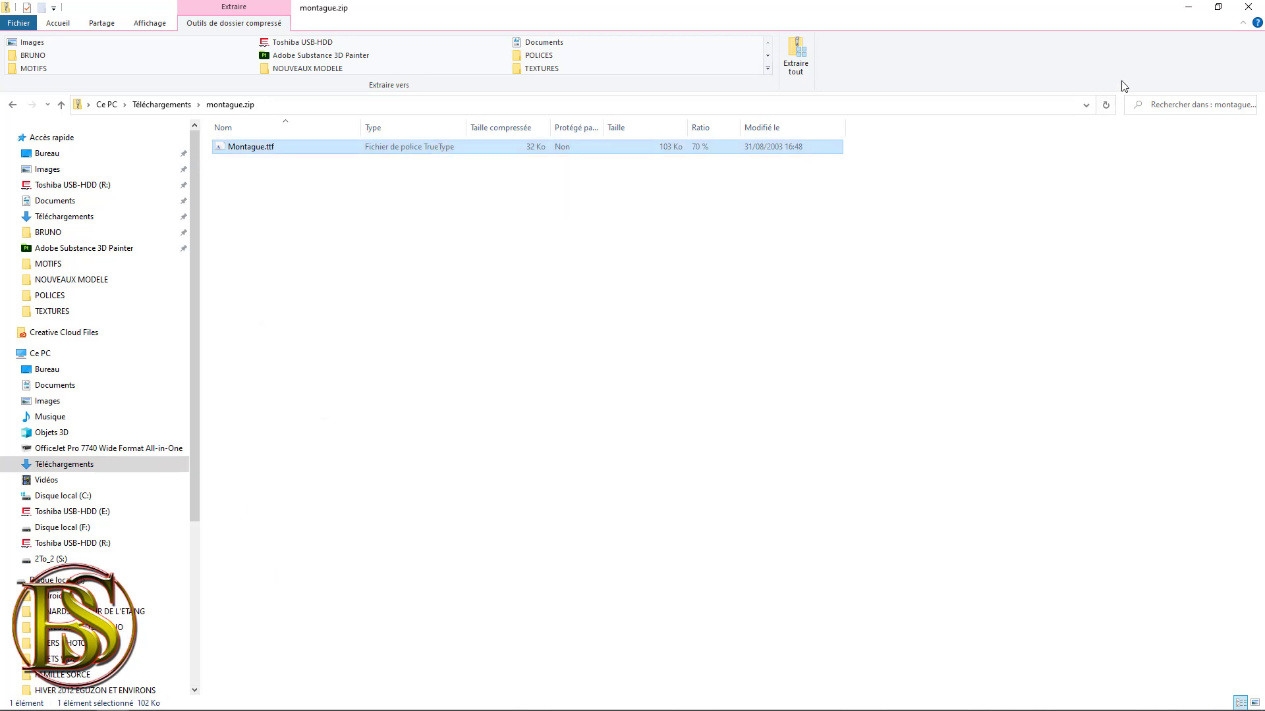
Step: Switch to Photoshop, hide the web address text layer and choose Montague as the font for the Horizontal Type tool
left_click(1187, 8)
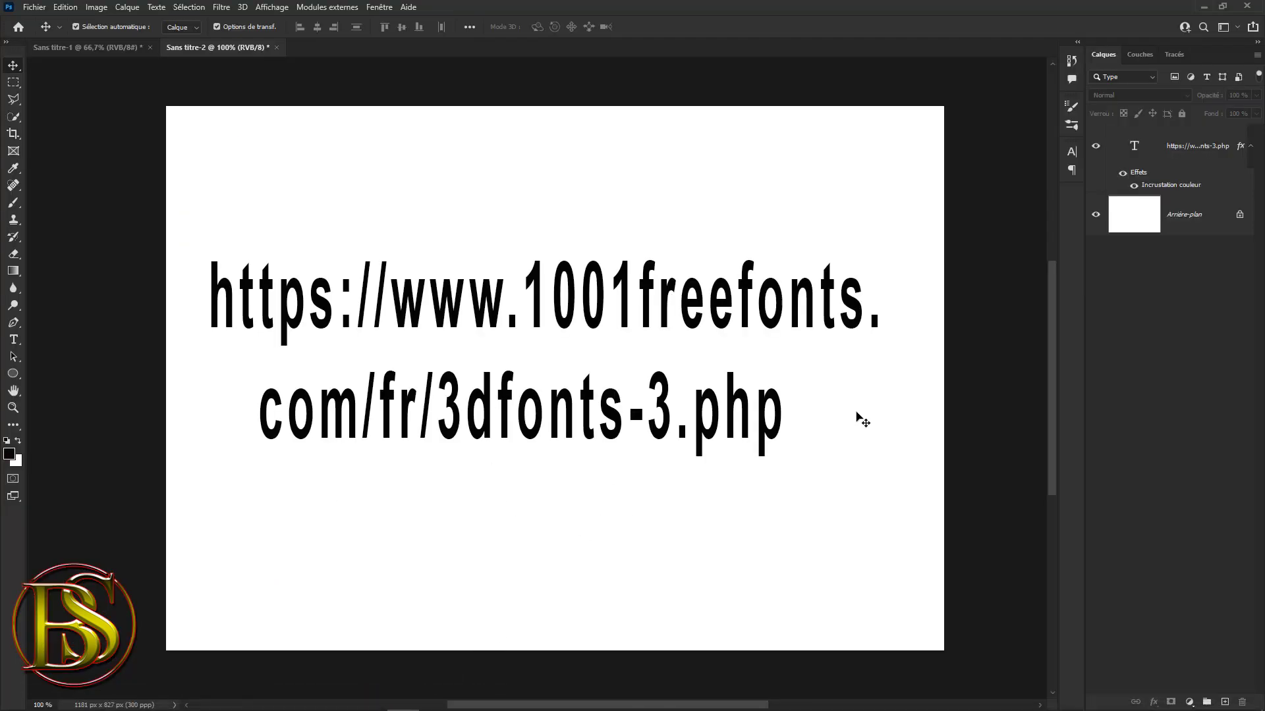
left_click(1096, 146)
left_click(14, 340)
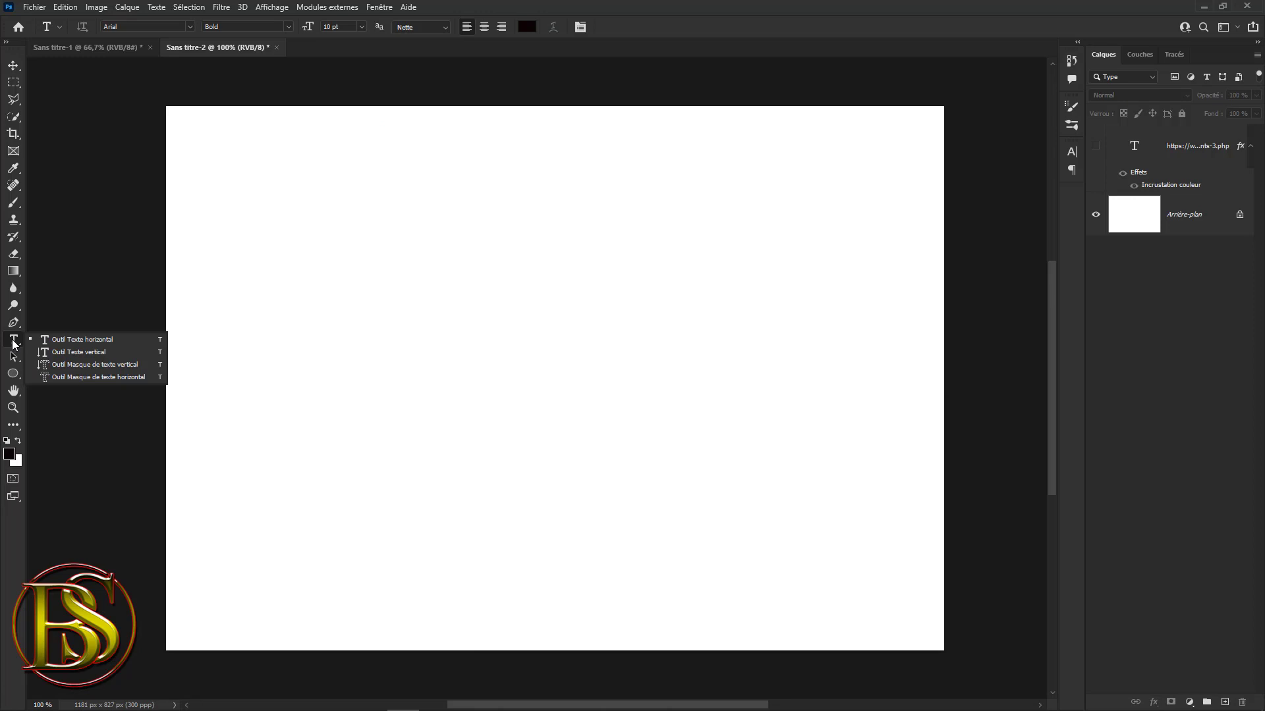
left_click(189, 27)
left_click_drag(378, 85, 377, 401)
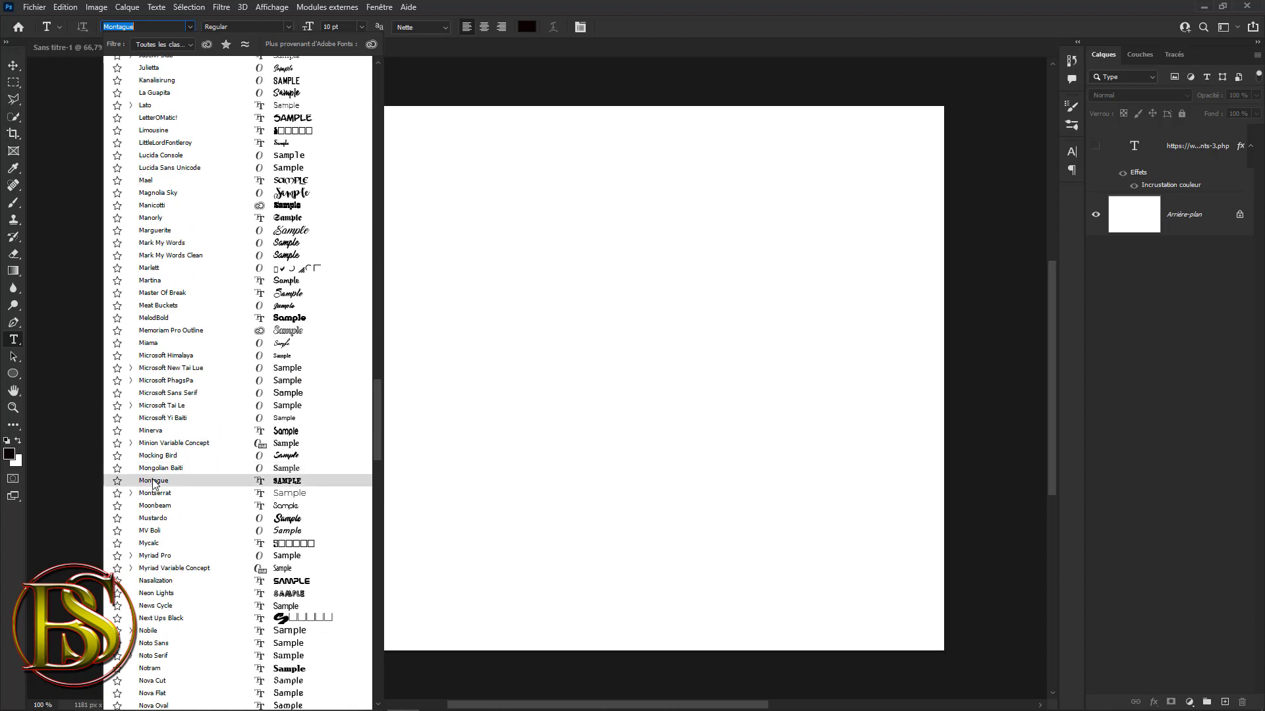
left_click(154, 481)
Step: Add a text line with the person's first name in capitals on the canvas, enlarged to about 130 pt
left_click(444, 345)
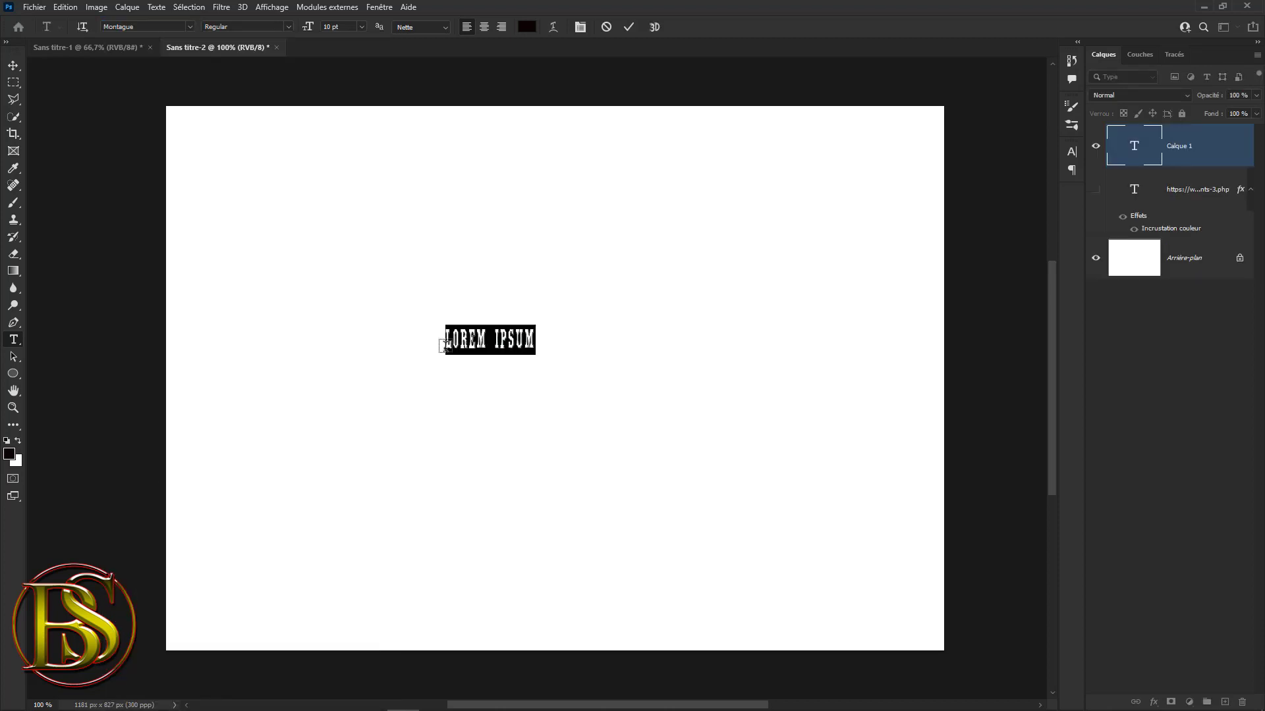
type("BRUNO")
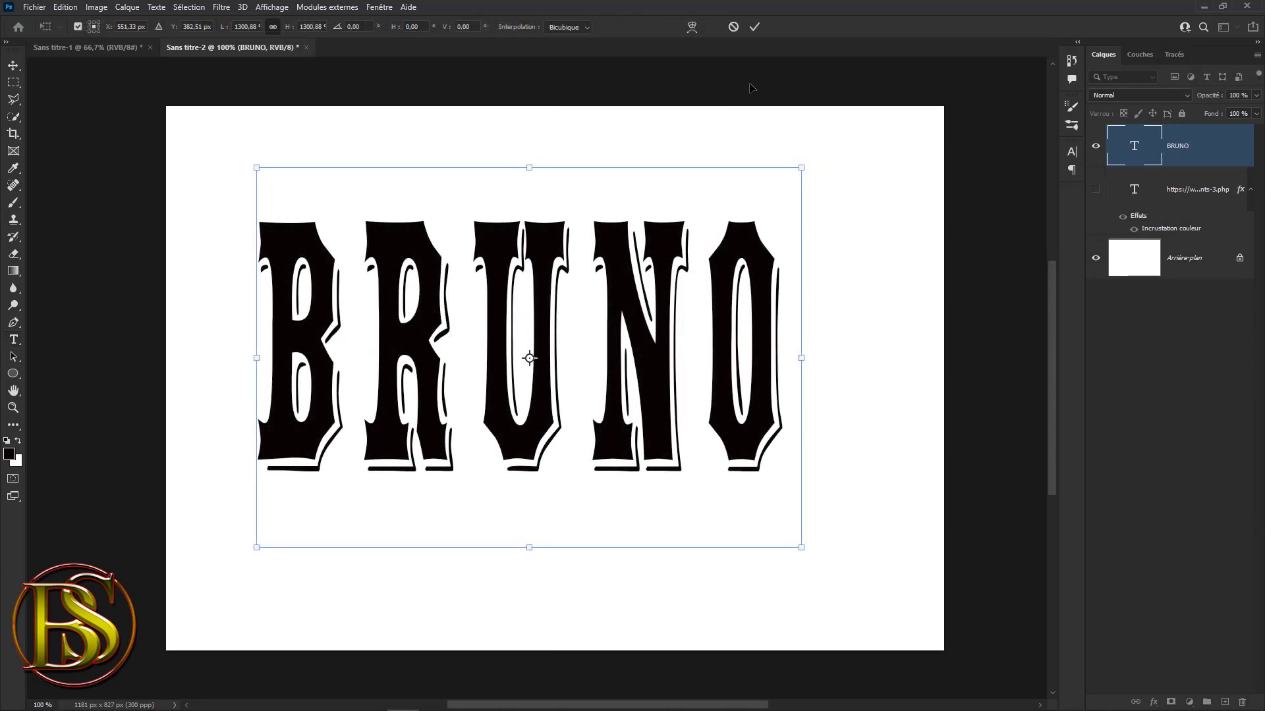
key("Return")
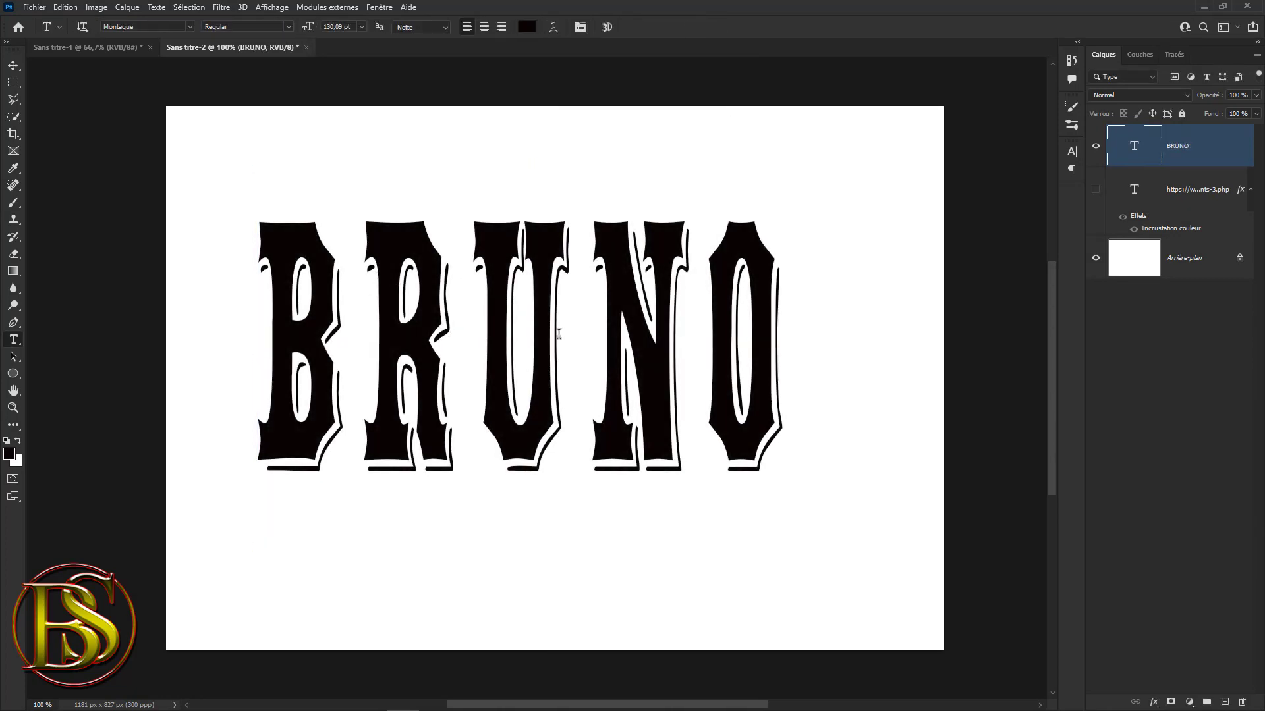